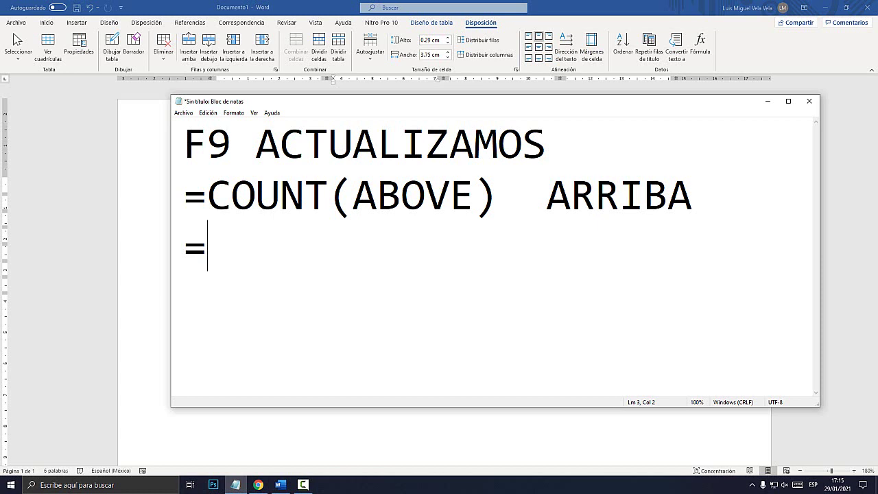
Step: Complete the third line of the notes as "=COUNT(BELOW) ABAJO" and start a new line
type("COUNT")
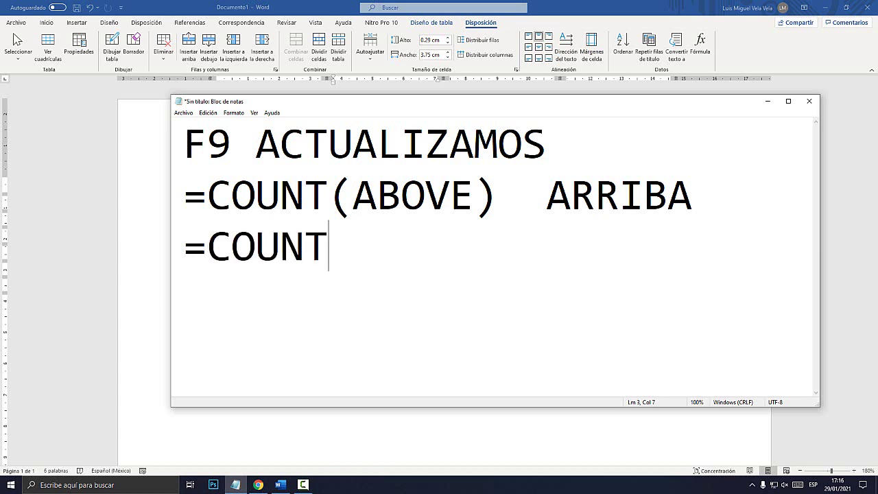
type("(BE")
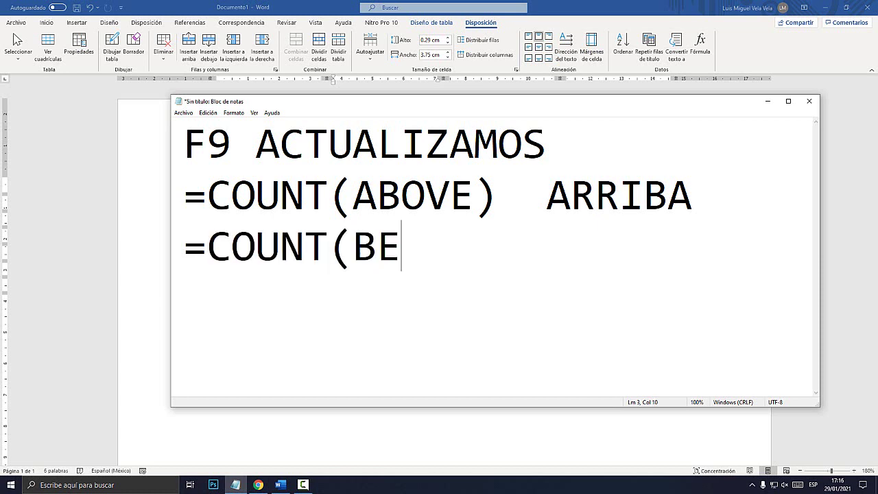
type("LOW)")
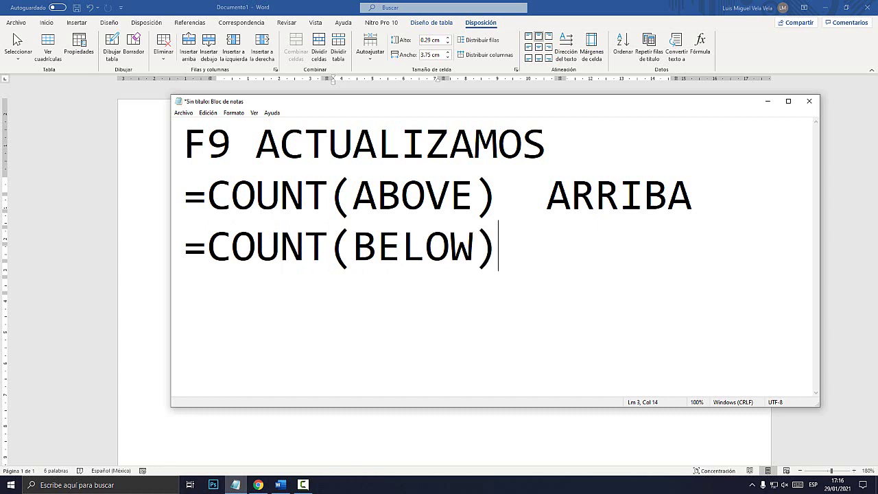
type("  ABAJO")
key("Return")
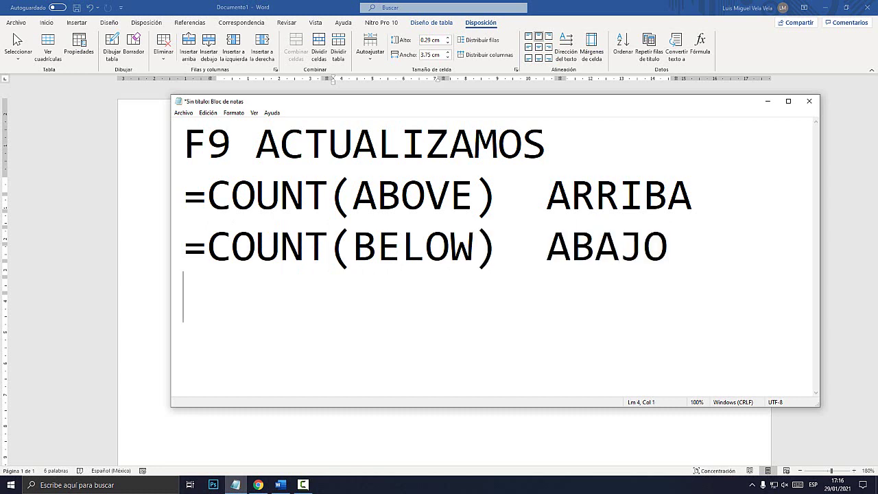
Step: Add the line "=COUNT(LEFT) IZQUIERDA" to the formula notes
type("=COUNT()")
key("Left")
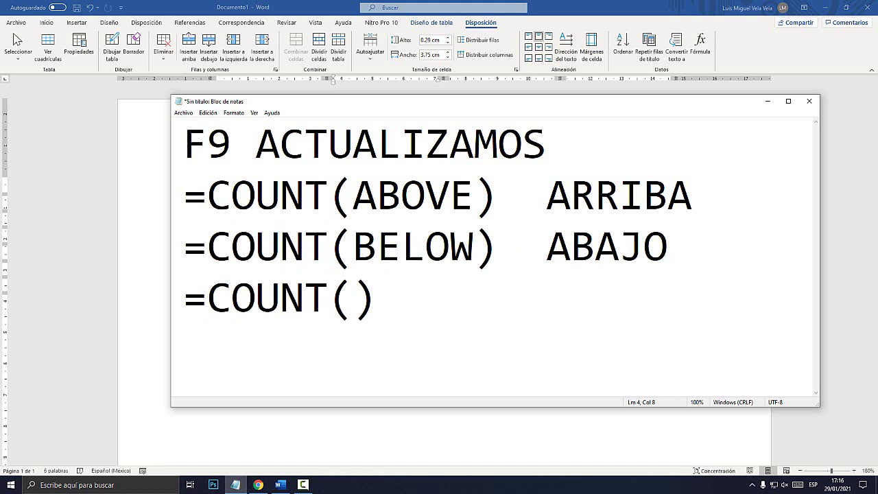
type("LEFT")
key("Right")
type("I")
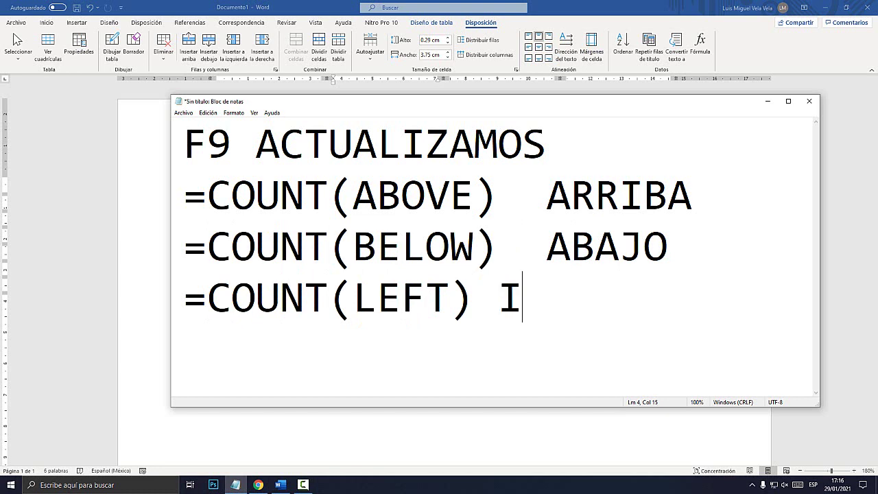
type("ZQUIERDA ")
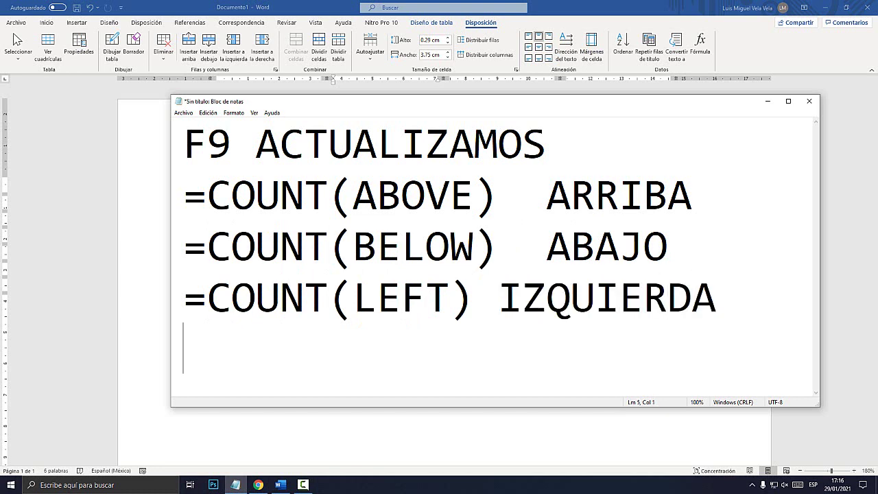
Step: Add the line "=COUNT(RIGHT) DERECHA" at the end of the formula notes
type("=COUNT/(")
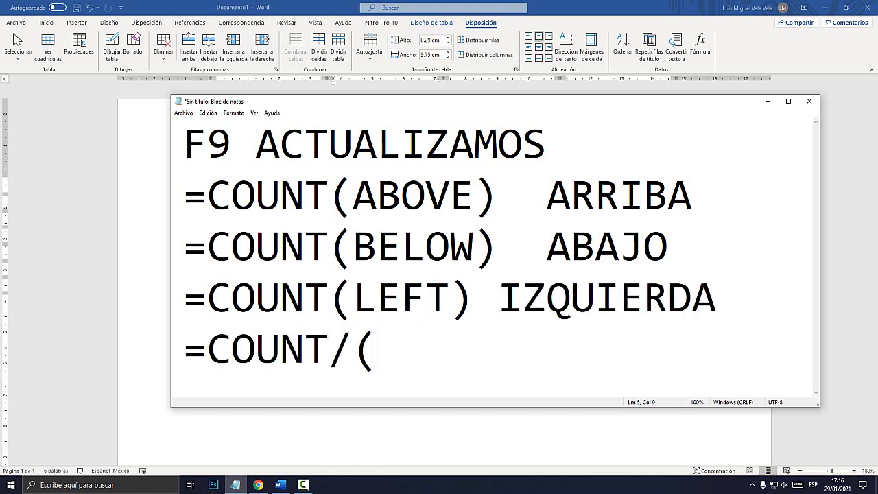
key("BackSpace")
key("BackSpace")
type("(R")
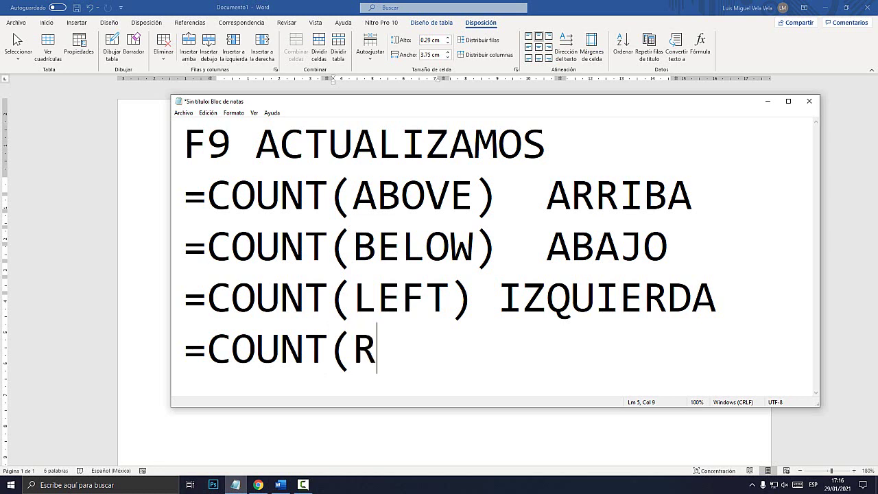
type("IGHT)")
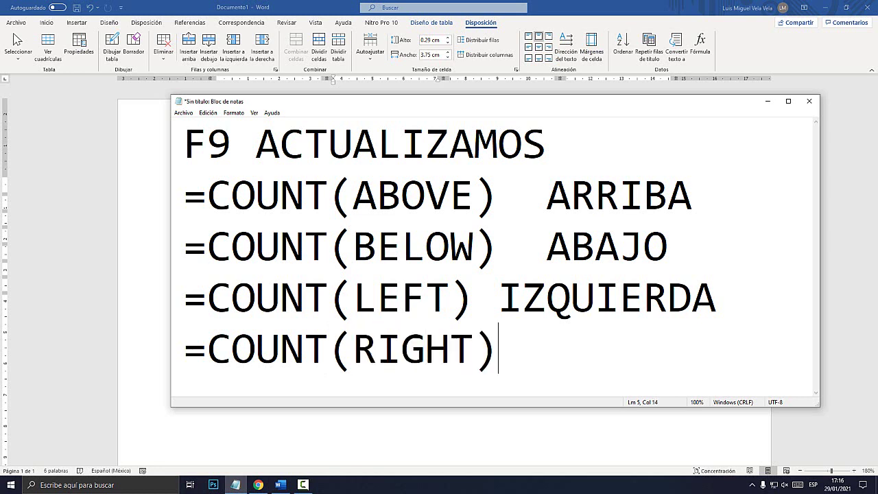
type(" DERECHA")
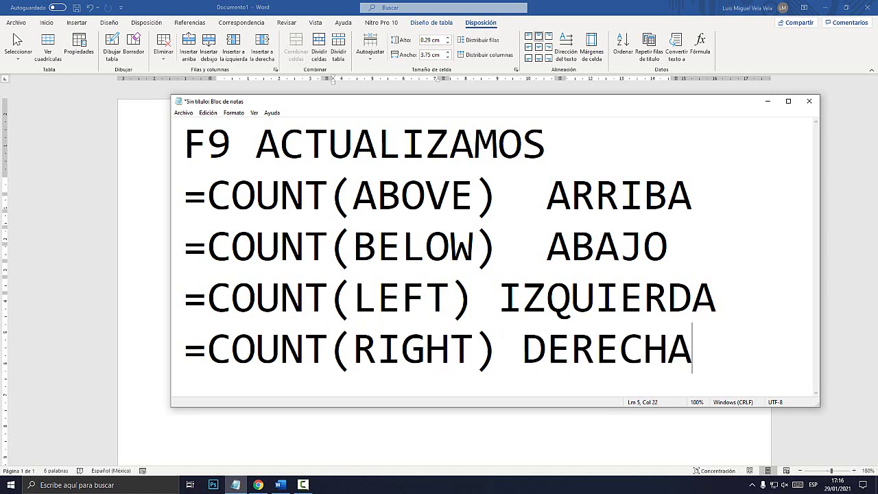
Step: Examine the =COUNT(ABOVE) line in the notes, and switch to Word to inspect the number cells above the yellow result cell
left_click_drag(499, 196, 186, 196)
left_click(231, 196)
left_click_drag(499, 197, 186, 197)
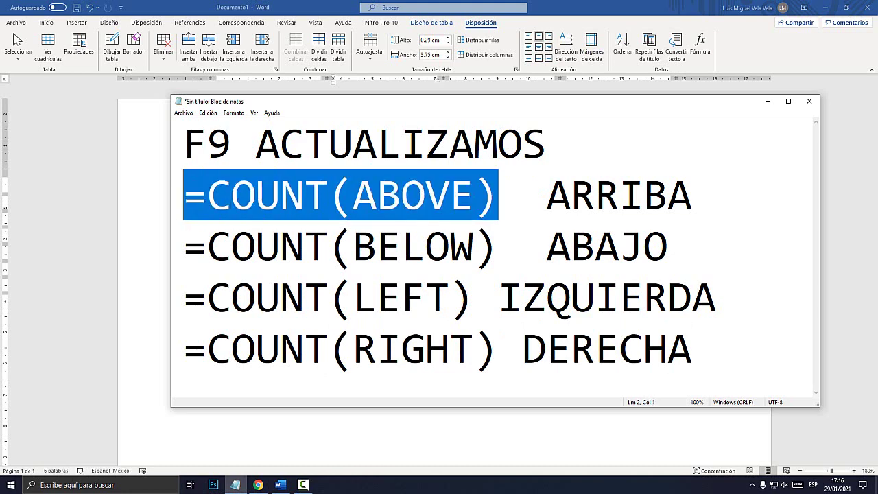
key("alt+Tab")
left_click_drag(399, 268, 397, 185)
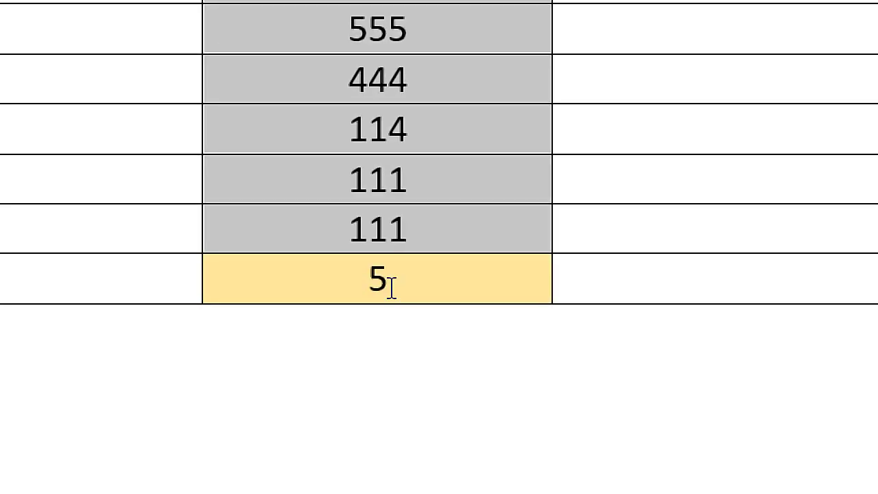
left_click(380, 289)
double_click(384, 290)
Step: Shade the empty top cell of the table's second column light green
left_click(386, 185)
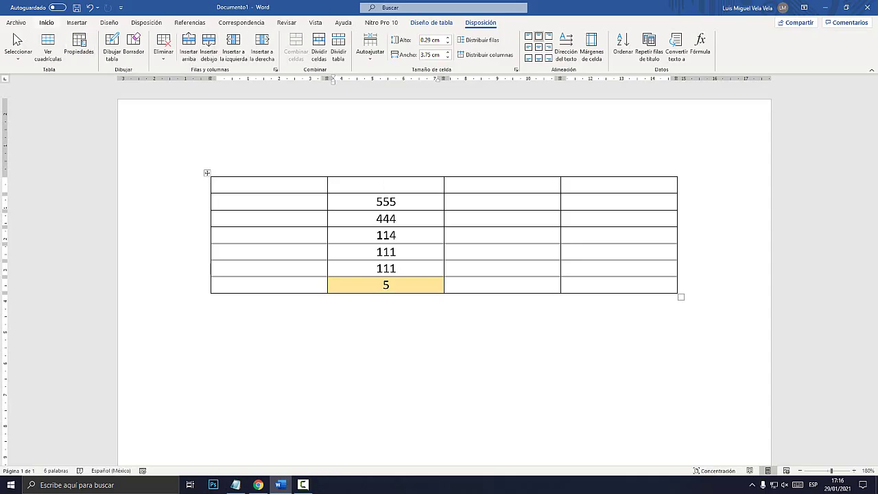
left_click(46, 22)
left_click(287, 54)
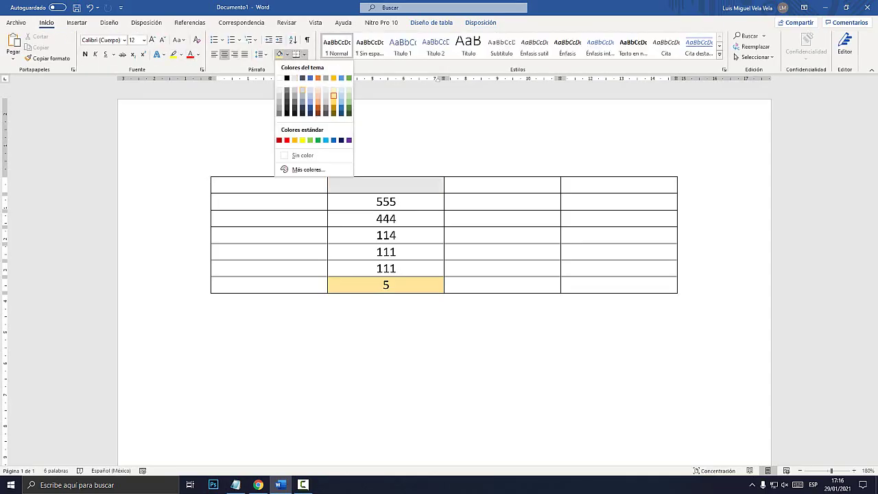
left_click(350, 94)
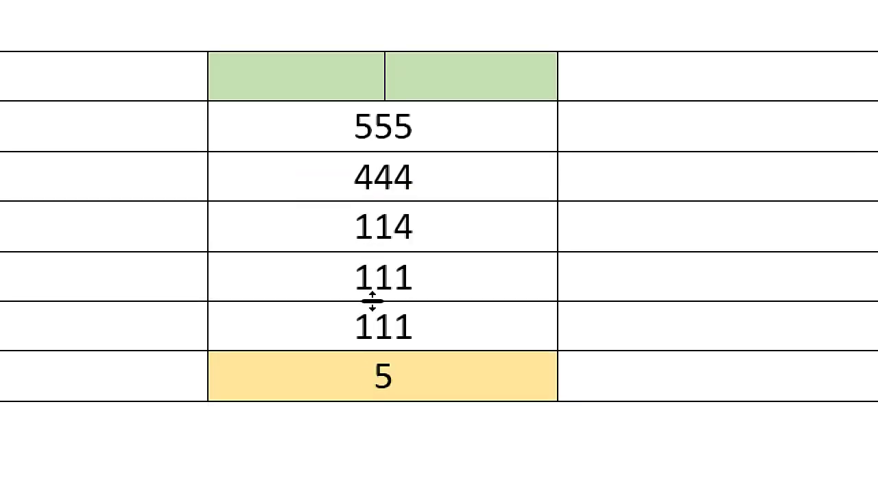
Step: Examine the cells below the green cell, look up the BELOW argument in the Notepad notes, and return to the Word table
left_click_drag(371, 129, 406, 365)
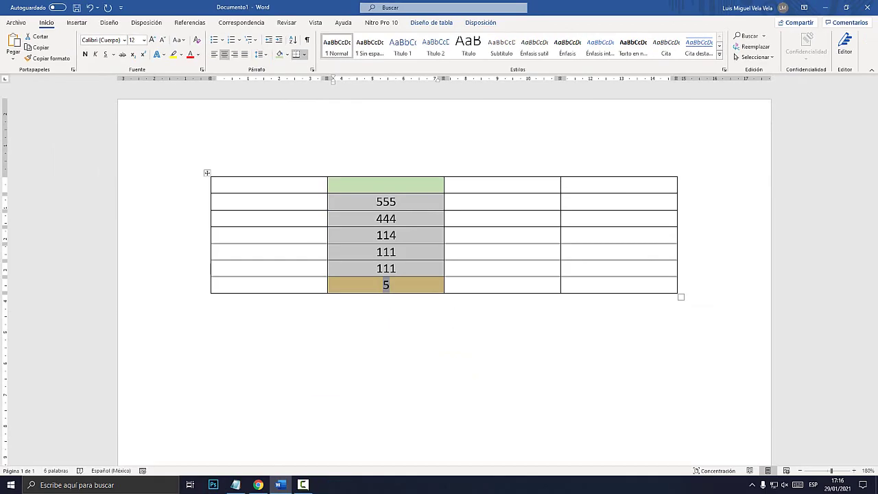
left_click(235, 484)
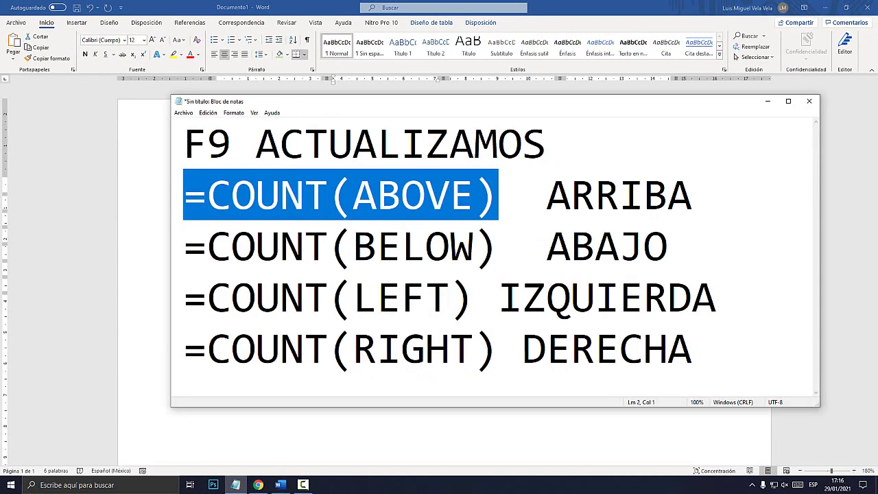
left_click_drag(474, 246, 353, 246)
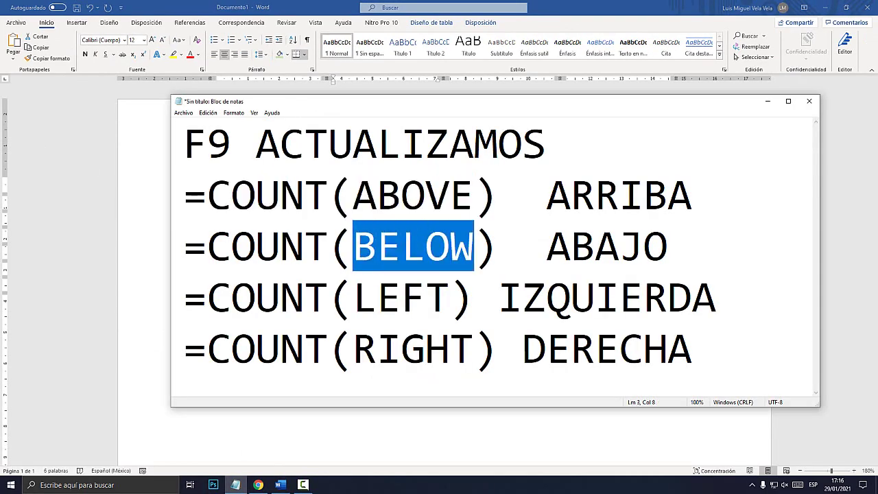
left_click(281, 484)
left_click(397, 219)
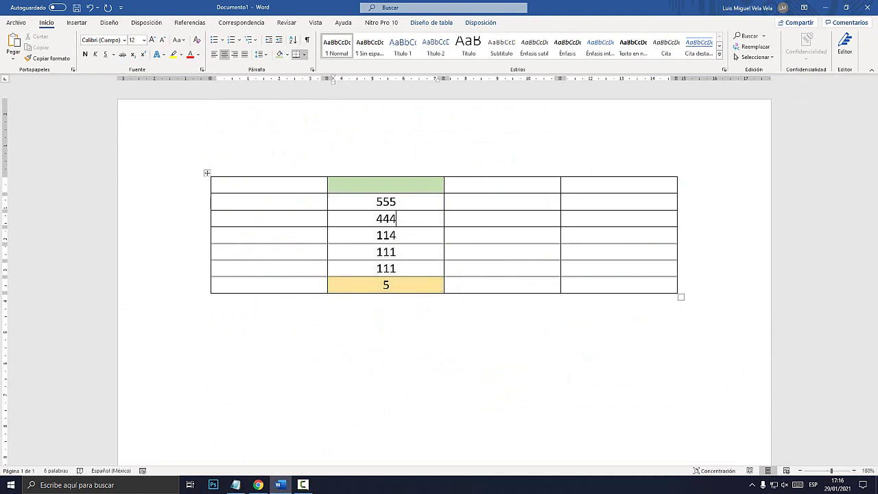
Step: Insert the formula =COUNT(BELOW) in the green top cell of the second column
left_click(397, 191)
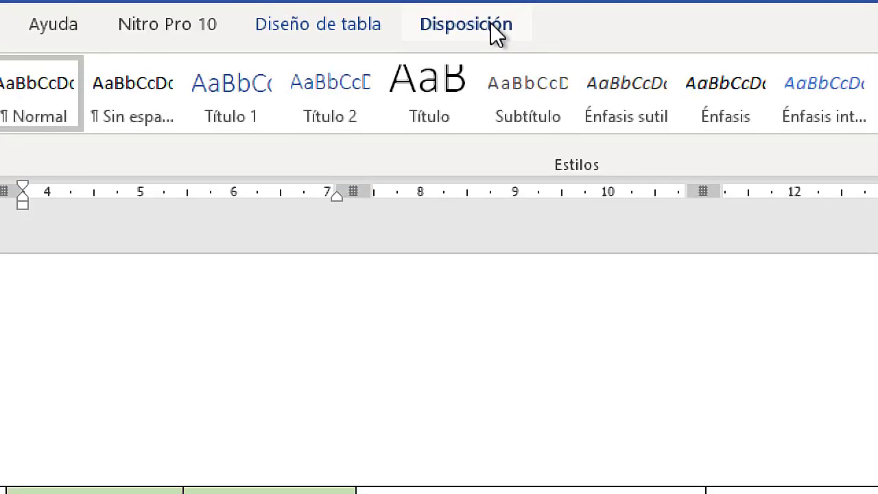
left_click(489, 24)
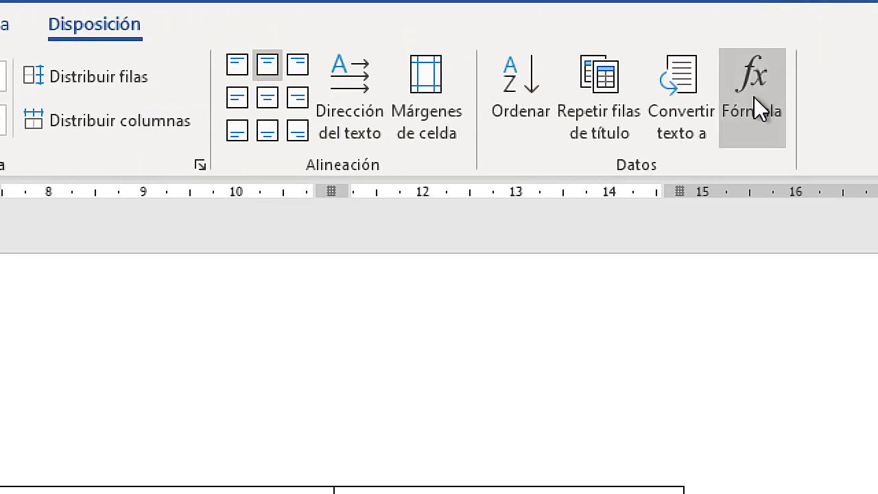
left_click(753, 89)
left_click(466, 170)
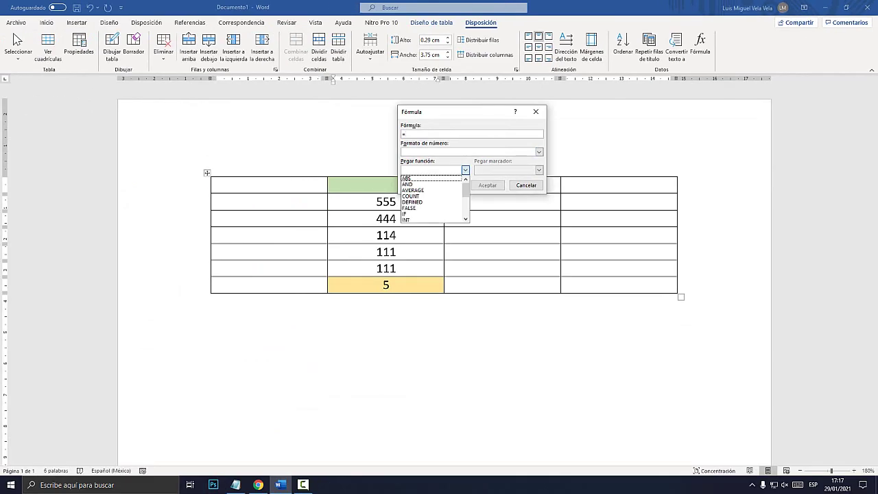
left_click(411, 196)
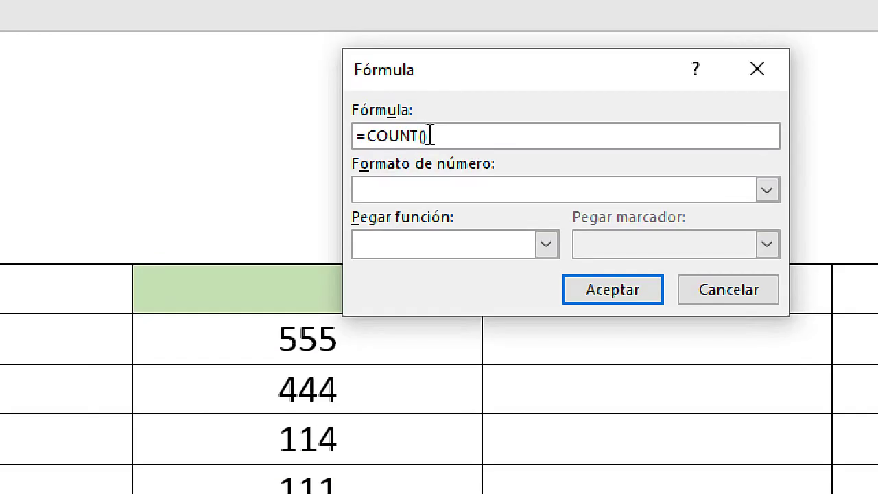
type("BELOW")
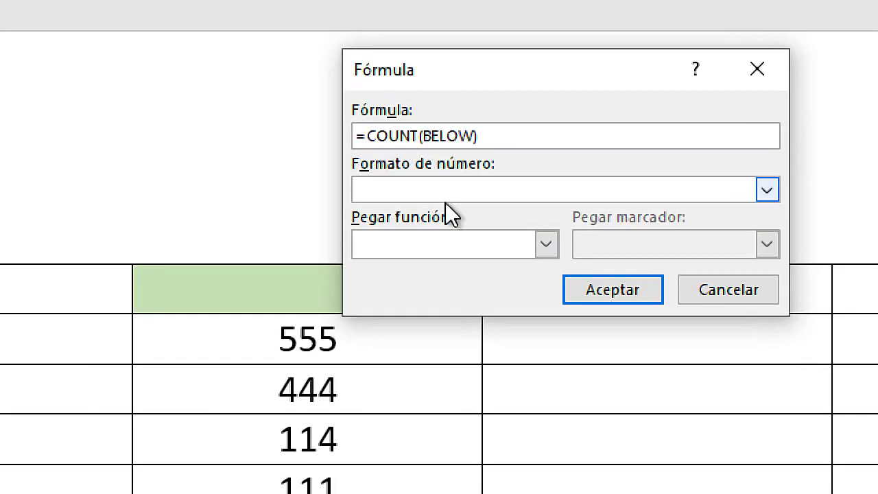
key("Return")
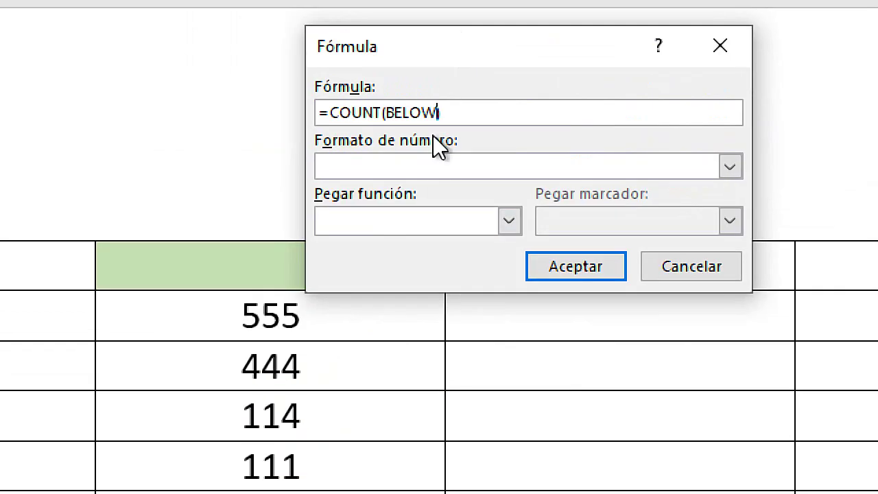
left_click(583, 266)
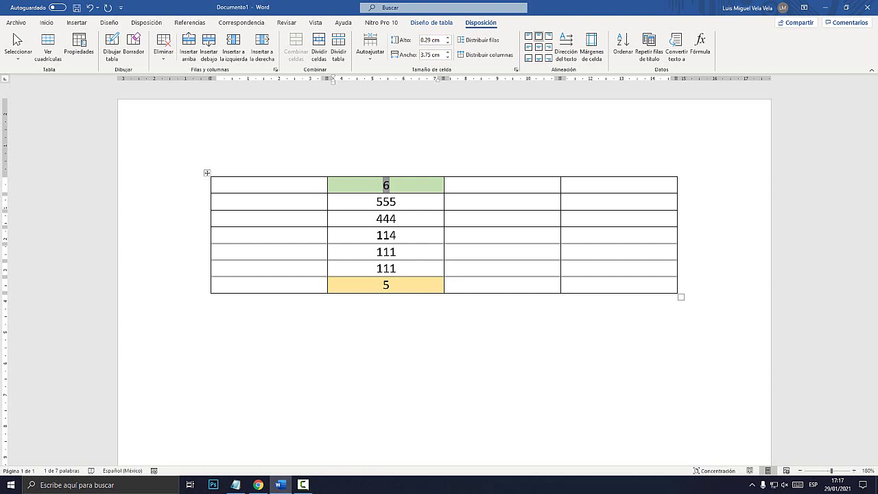
Step: In the table's second row, enter 22222 in the third column and 252354 in the first column
left_click(390, 218)
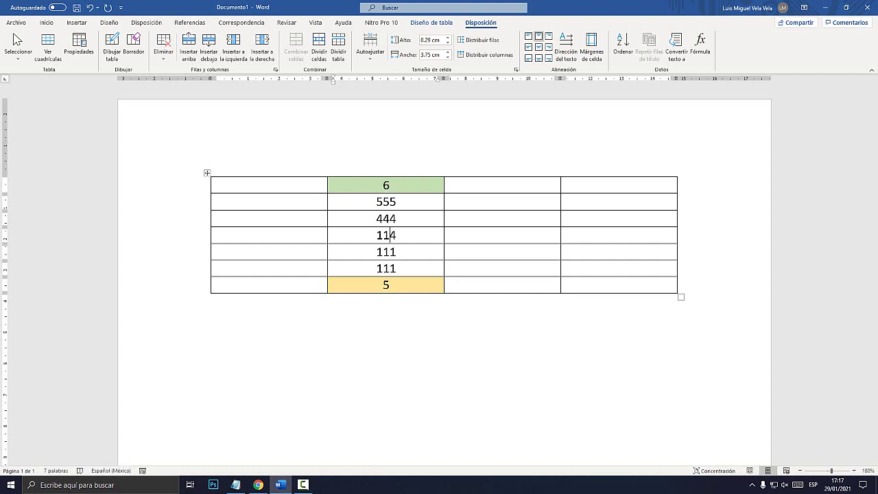
left_click(503, 201)
type("SDFSDF")
key("shift+Home")
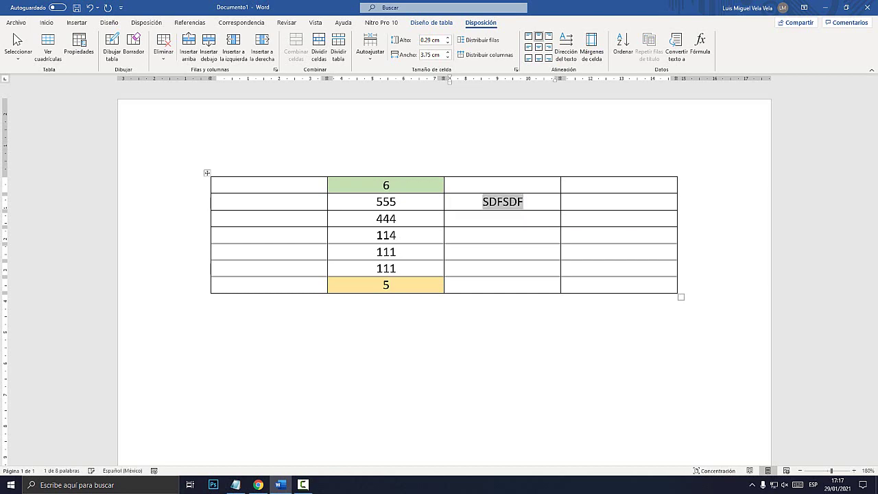
type("22222")
key("Tab")
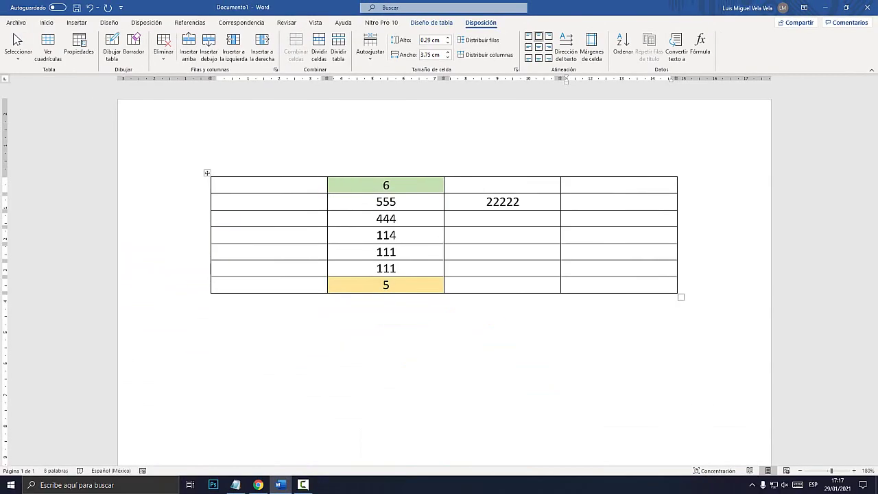
left_click(270, 202)
type("252354")
Step: Shade the empty last cell of the table's second row light blue
double_click(505, 202)
double_click(392, 202)
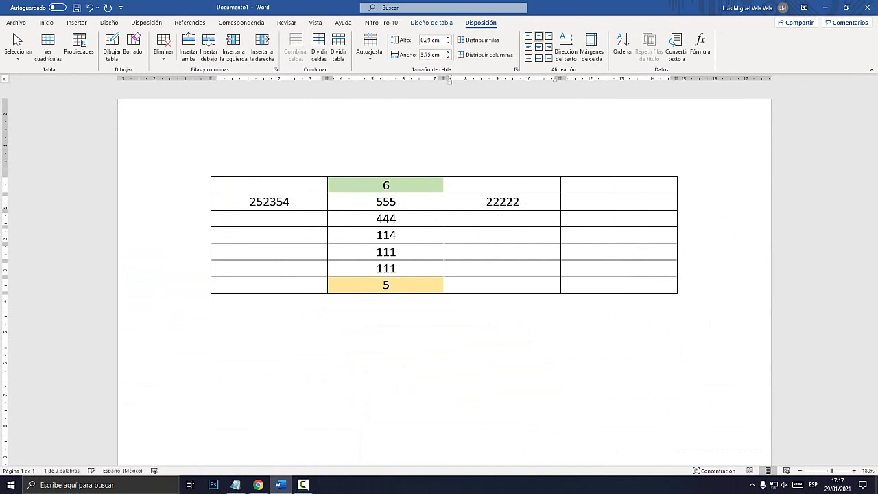
double_click(280, 202)
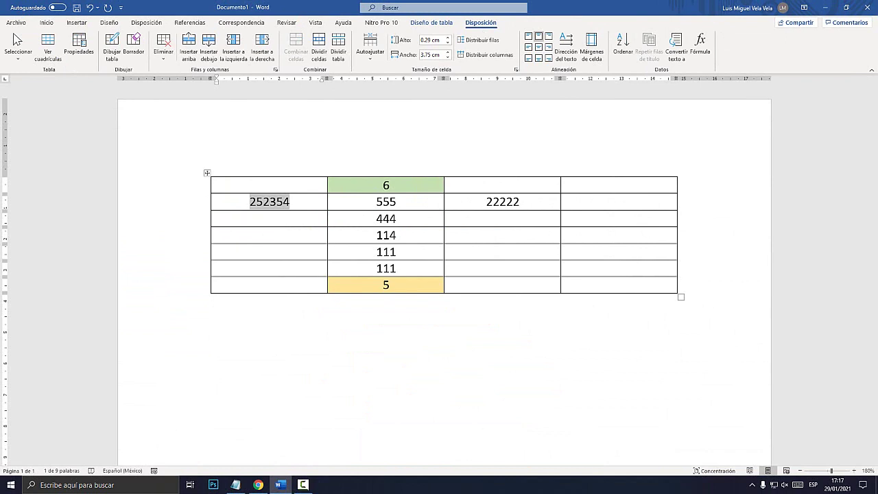
key("Tab")
key("Tab")
key("Tab")
left_click(46, 23)
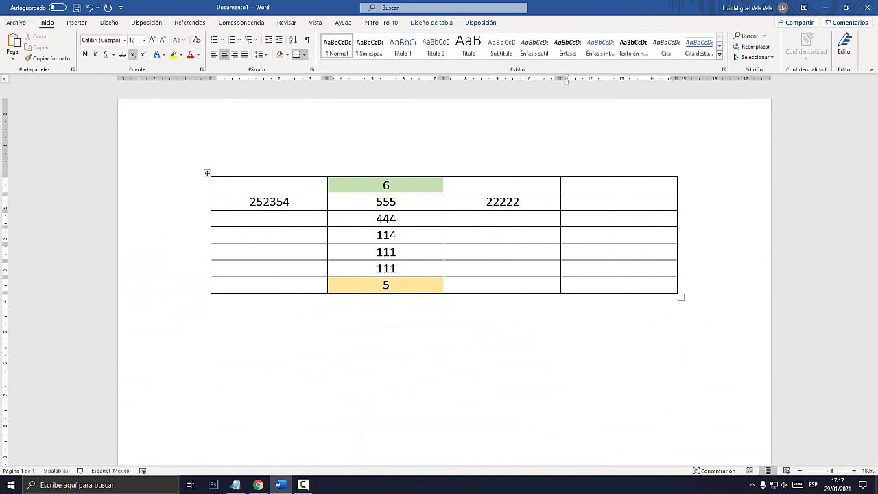
left_click(287, 54)
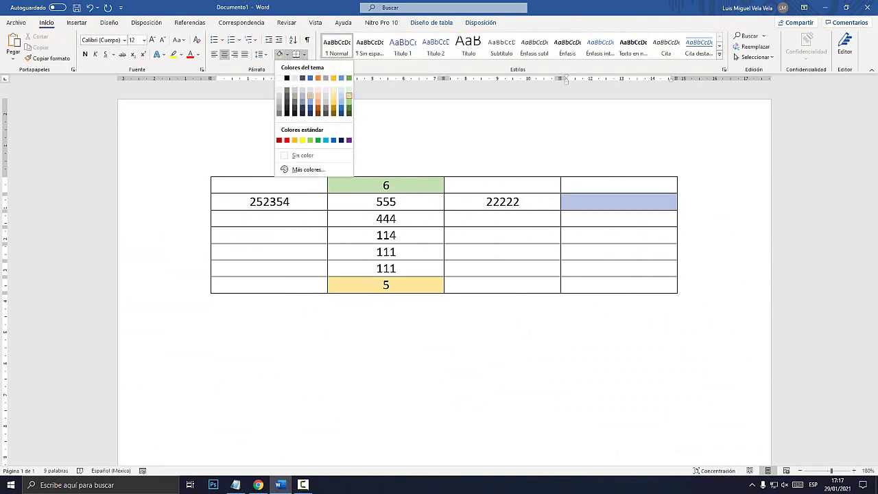
left_click(294, 95)
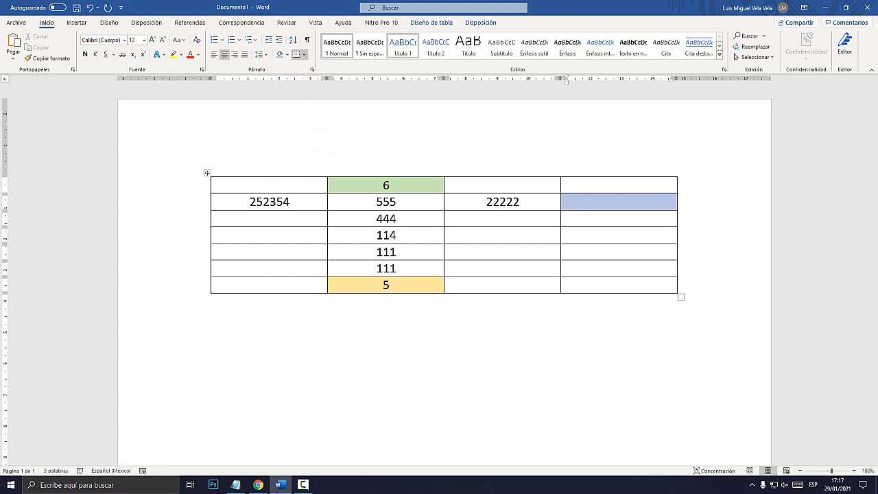
Step: Insert the formula =COUNT(LEFT) in the light blue last cell of the table's second row
left_click(482, 25)
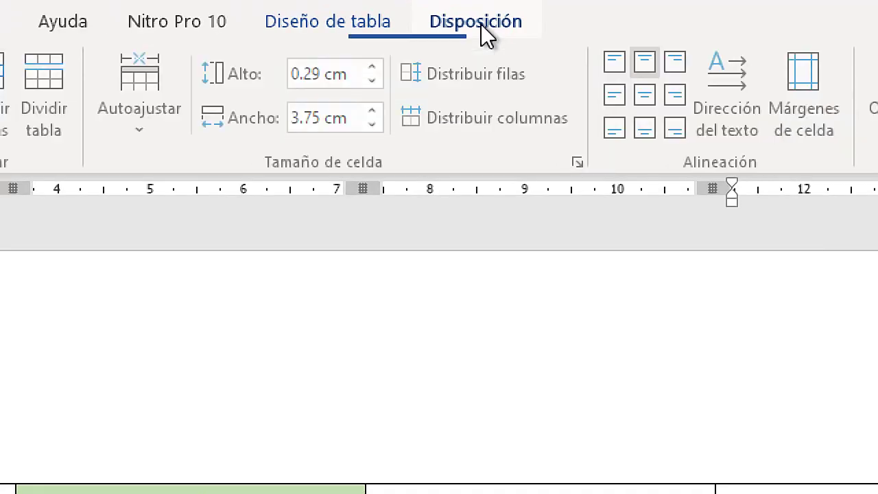
left_click(681, 88)
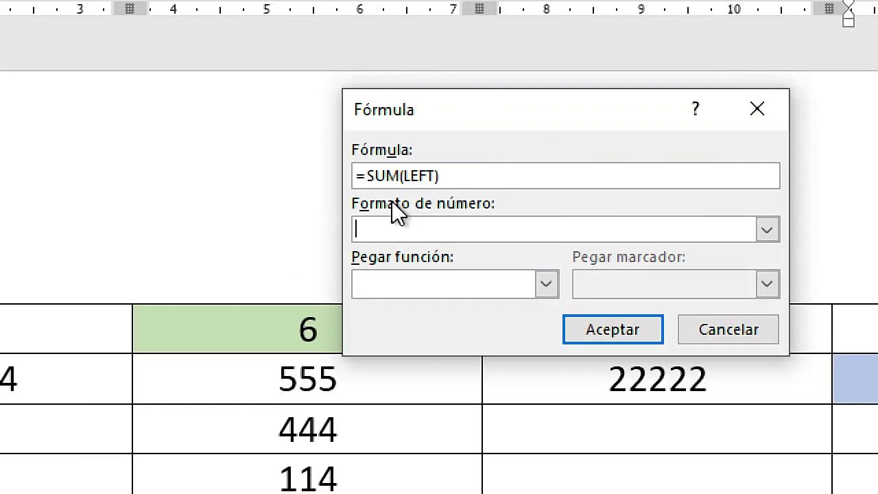
left_click_drag(369, 175, 517, 180)
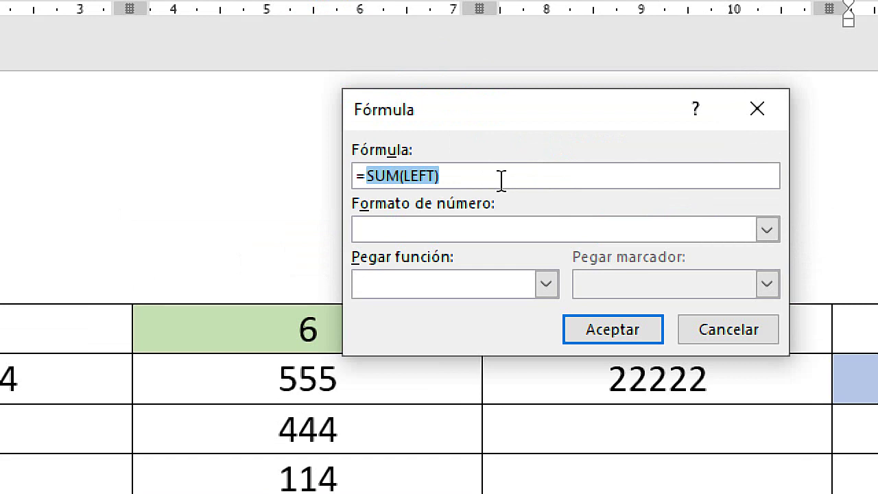
key("Delete")
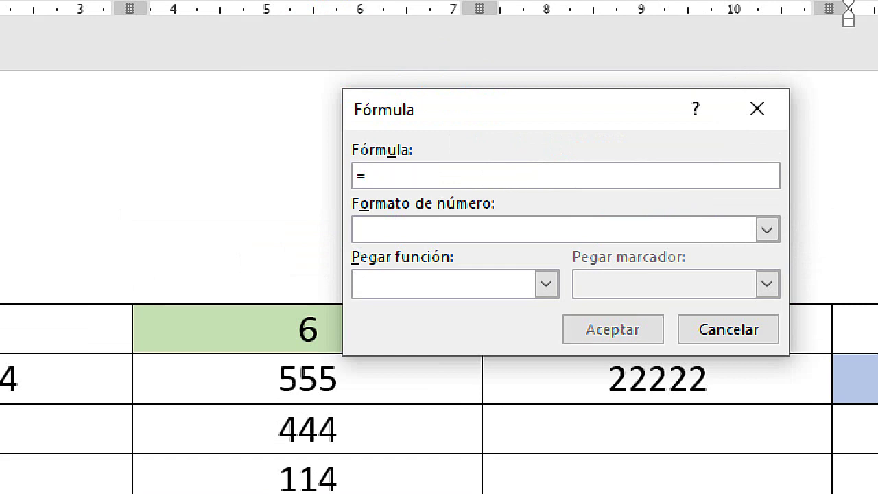
left_click(555, 288)
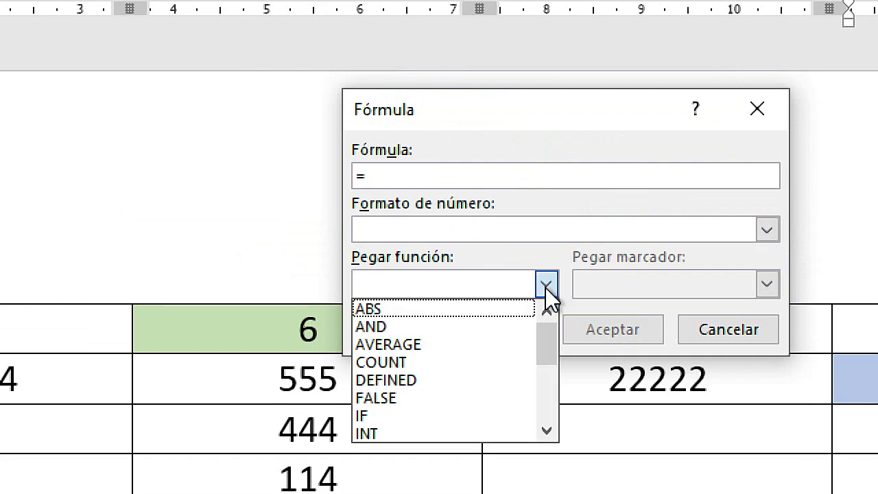
left_click(395, 363)
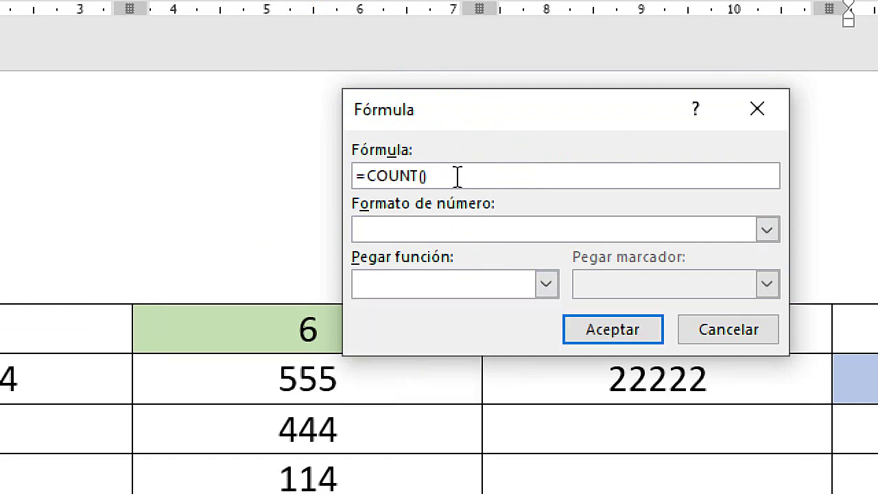
type("LEFT")
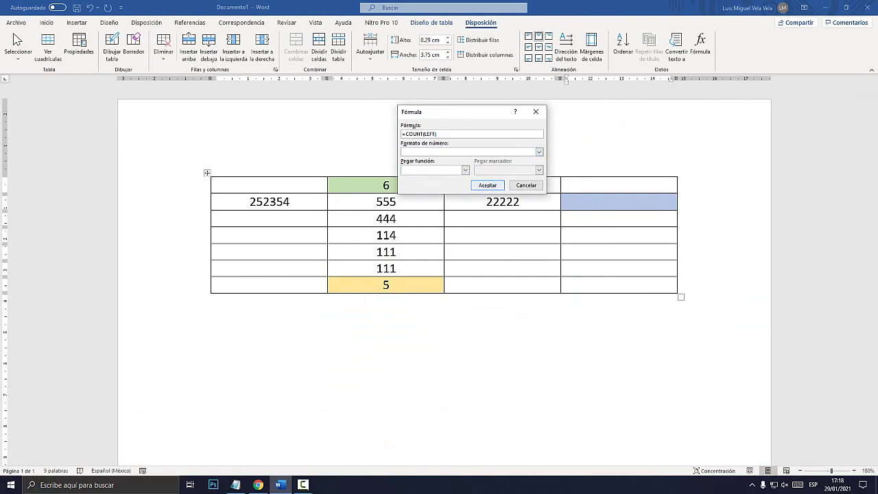
left_click(613, 329)
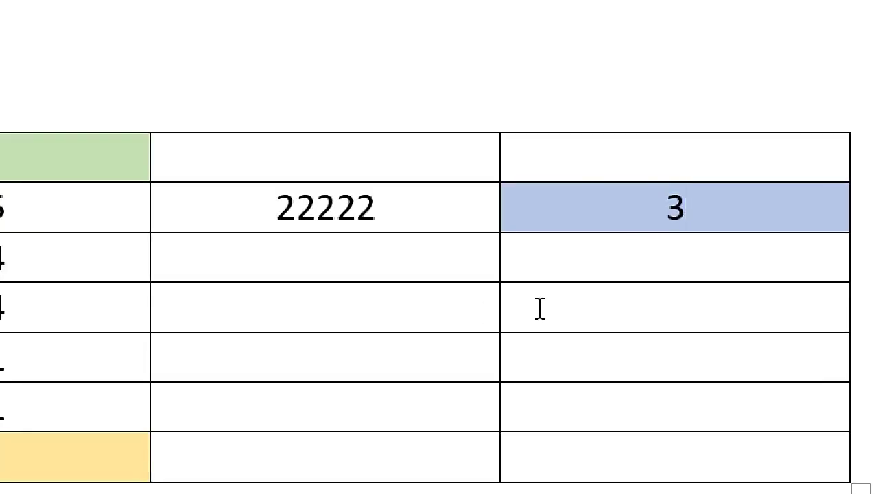
Step: Examine the light blue cell's count against the filled cells to its left in the second row
left_click(619, 203)
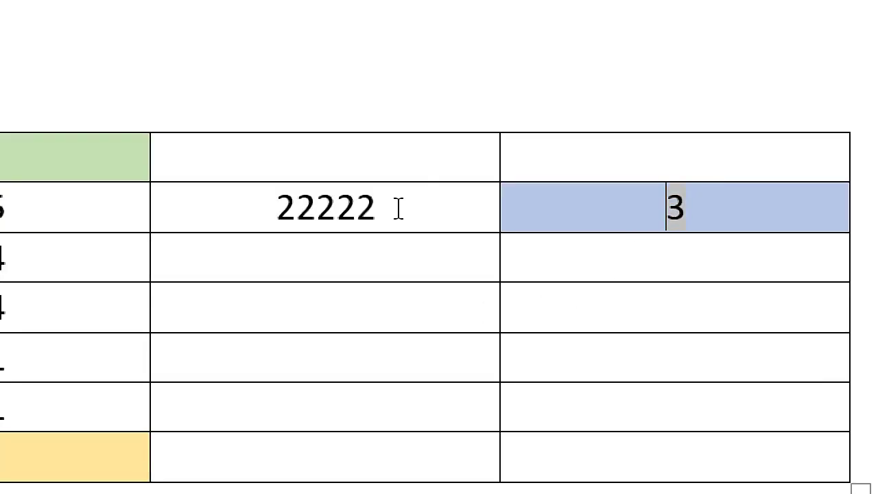
left_click(556, 288)
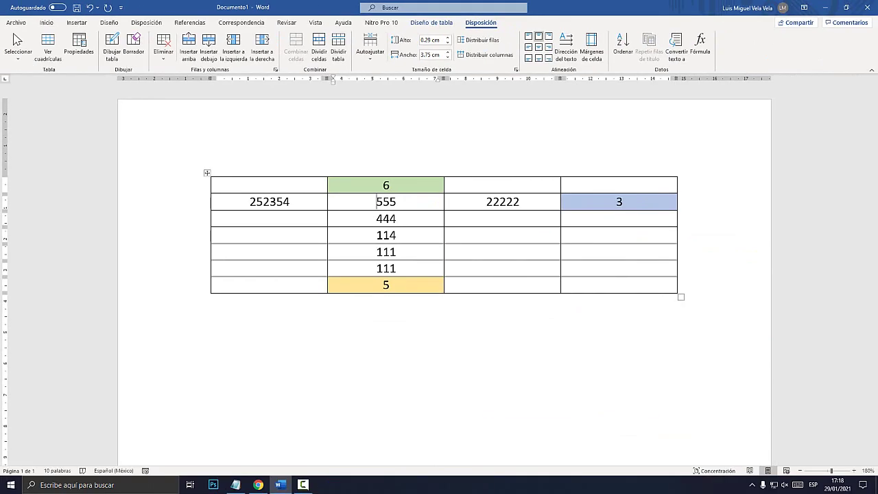
left_click_drag(699, 290, 738, 290)
left_click_drag(481, 290, 506, 290)
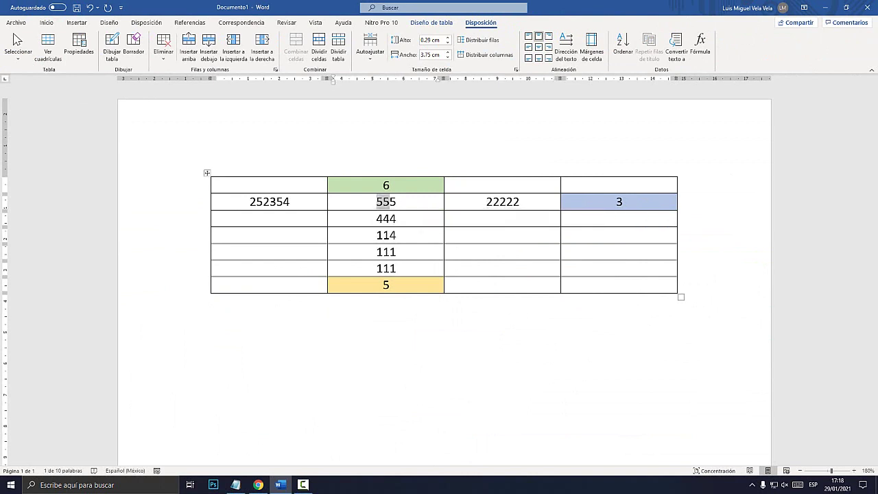
left_click_drag(290, 202, 249, 203)
Step: Shade the empty first cell of the table's fourth row light gold
left_click(269, 234)
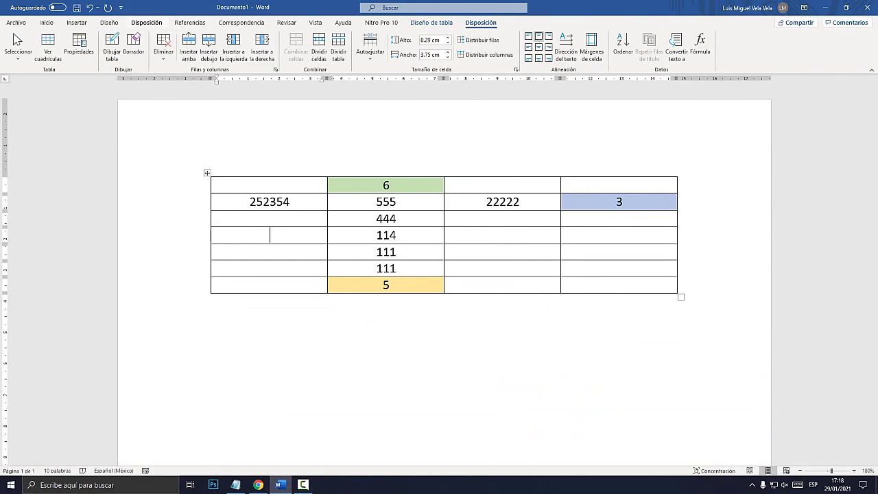
left_click(47, 23)
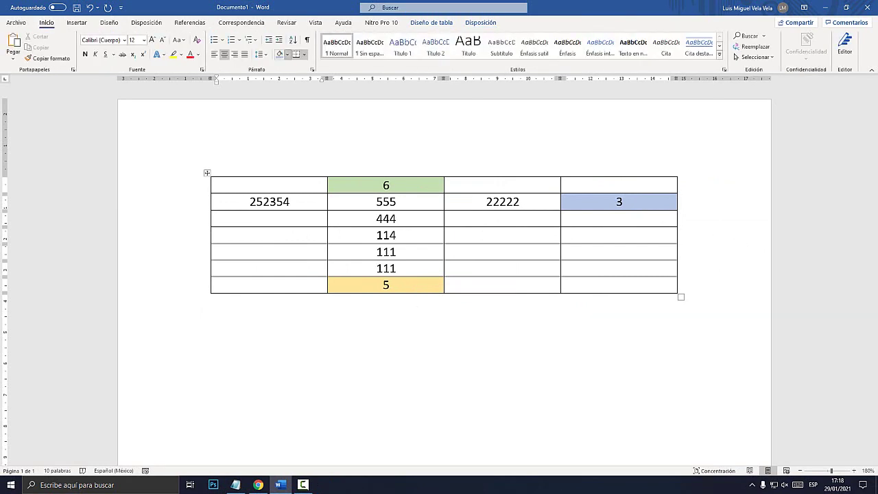
left_click(287, 55)
left_click(333, 95)
Step: In the table's fourth row, enter 535656565 in the third column and 656565656 in the fourth column
left_click(503, 235)
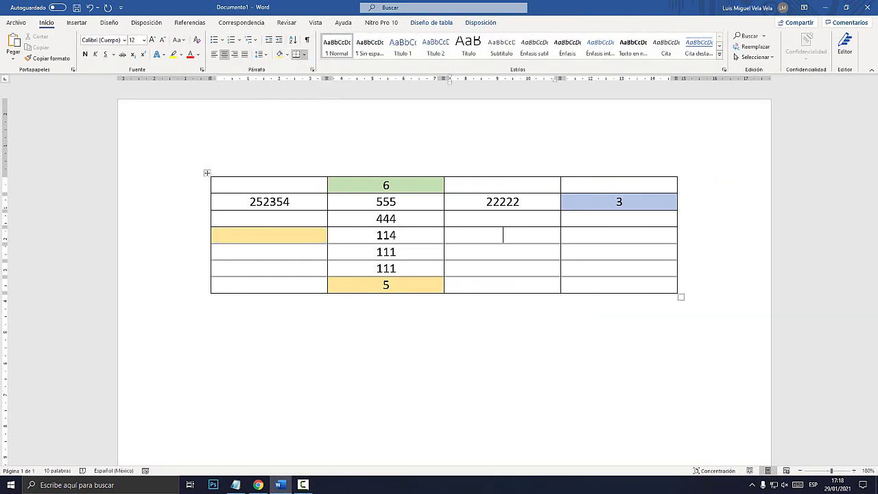
type("535656565")
left_click(620, 235)
type("656565656")
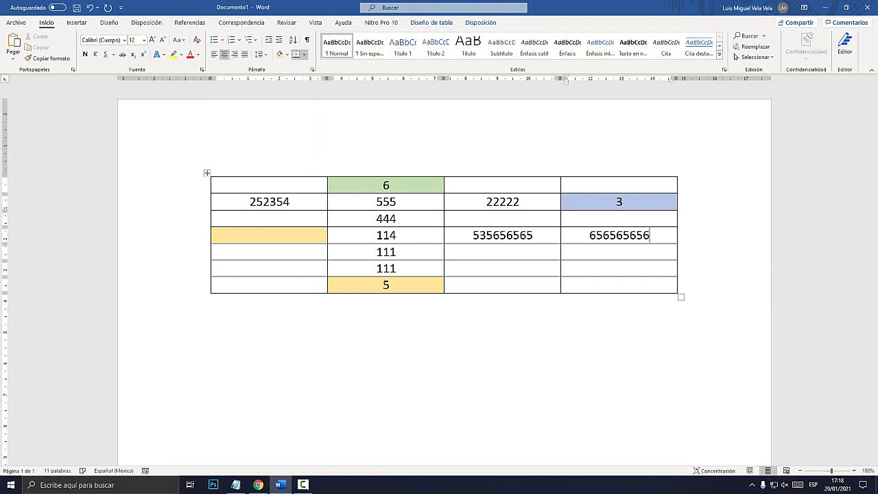
Step: Look up the RIGHT argument in the Notepad notes and return to the fourth row's gold cell in Word
left_click(270, 235)
left_click(236, 484)
left_click_drag(427, 348, 354, 348)
left_click(401, 349)
left_click_drag(474, 349, 353, 348)
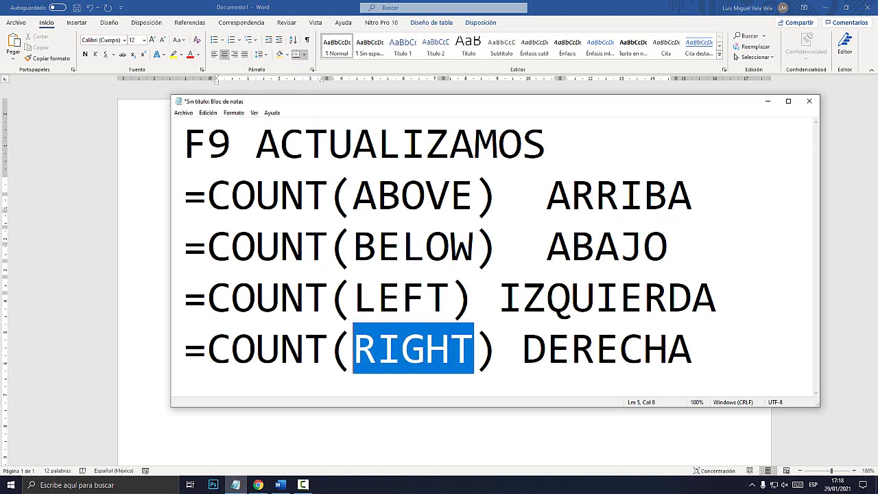
key("alt+Tab")
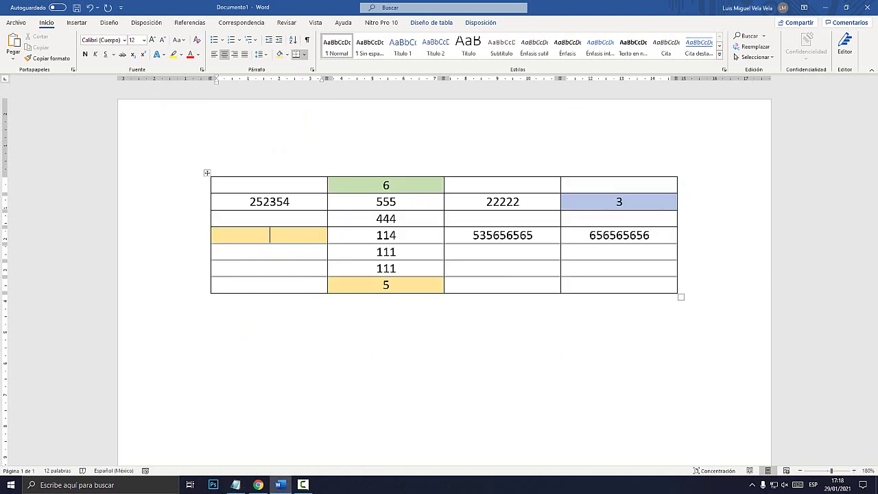
Step: Insert the formula =COUNT(RIGHT) in the gold first cell of the table's fourth row
left_click(481, 23)
left_click(701, 46)
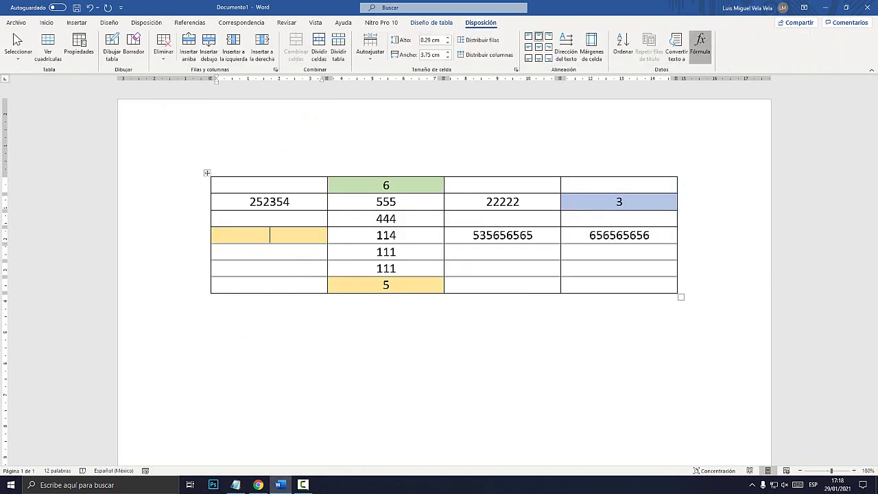
left_click(700, 47)
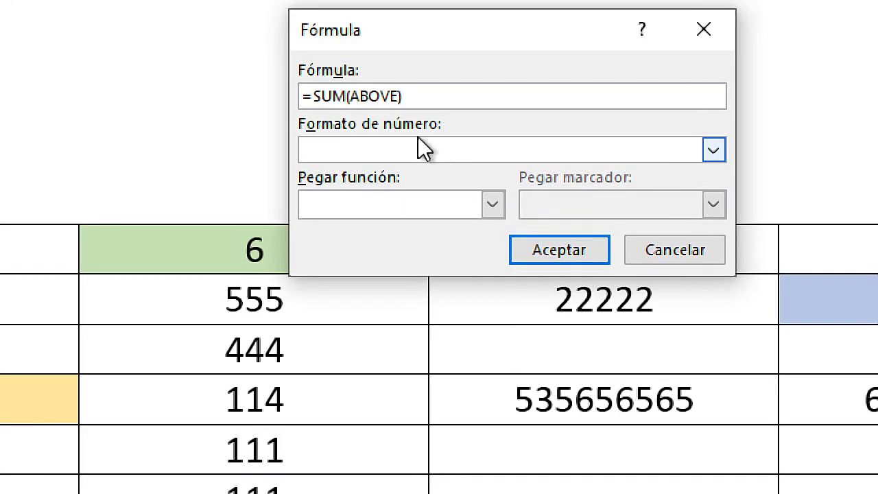
left_click_drag(435, 134, 408, 133)
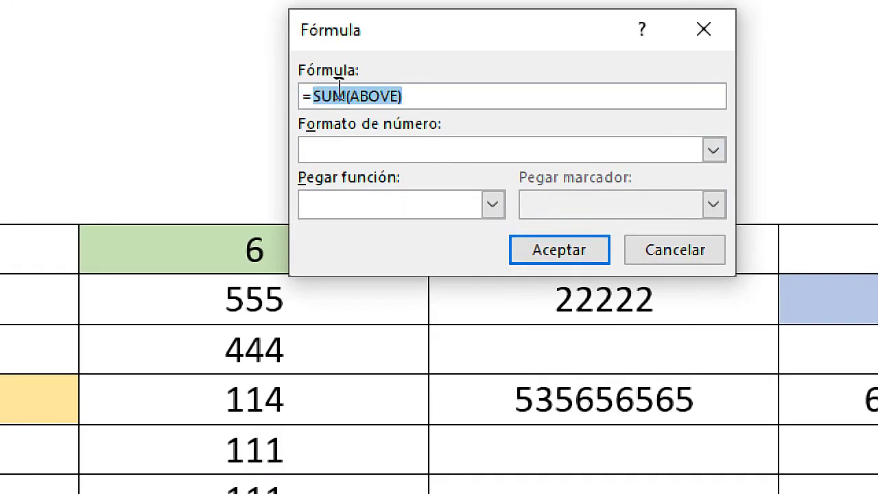
key("BackSpace")
left_click(494, 206)
left_click(354, 282)
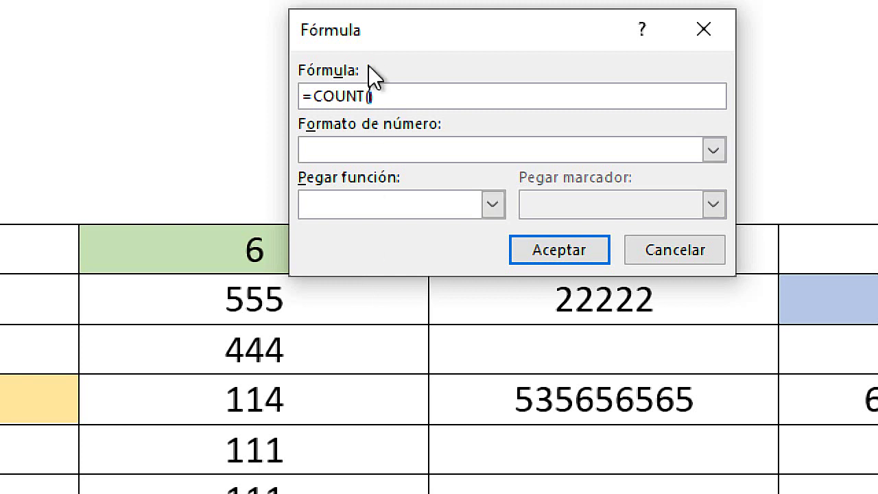
type("RIGHT")
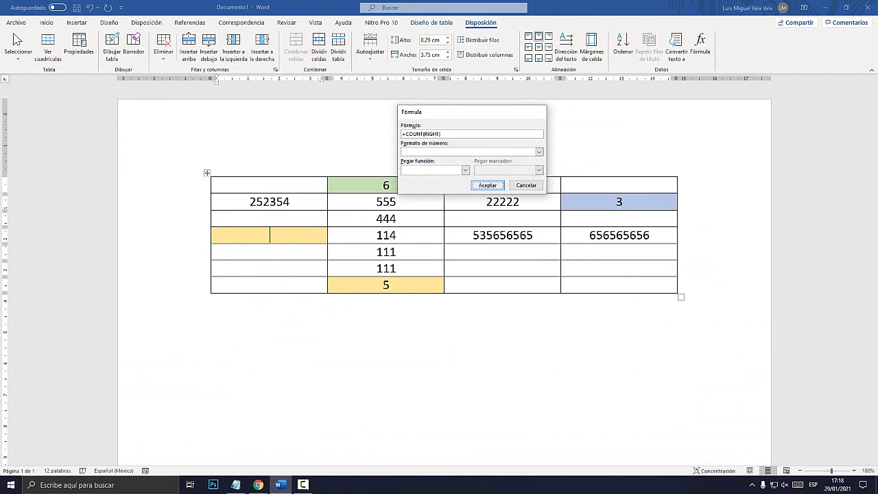
key("Return")
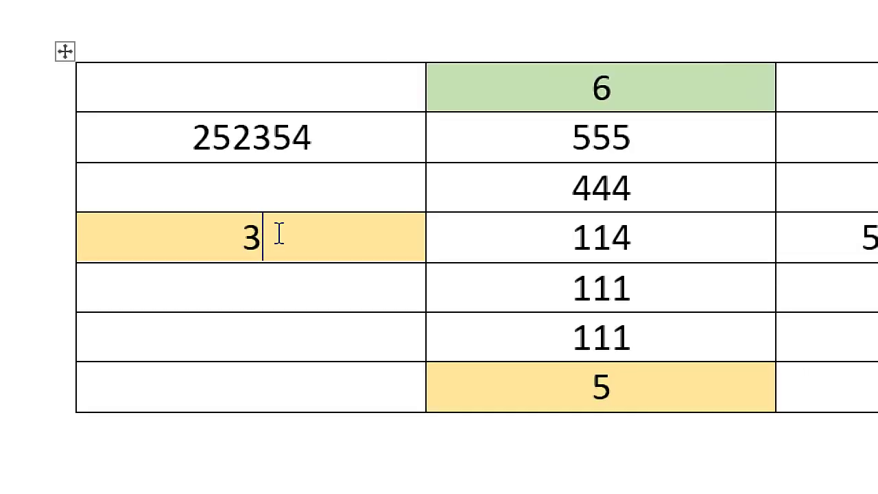
Step: Compare the fourth row's gold cell with the RIGHT formula in the Notepad notes and the cells to its right in Word
left_click_drag(274, 235, 267, 237)
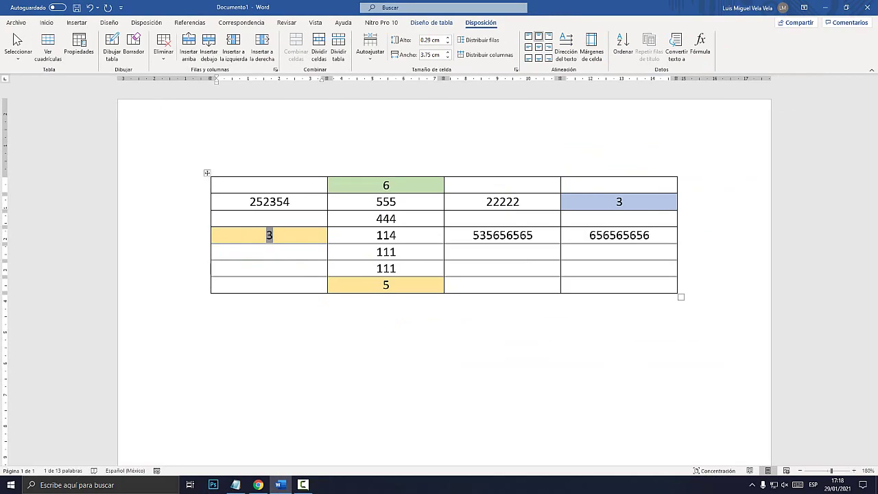
left_click(235, 485)
left_click(401, 349)
left_click_drag(475, 350, 377, 350)
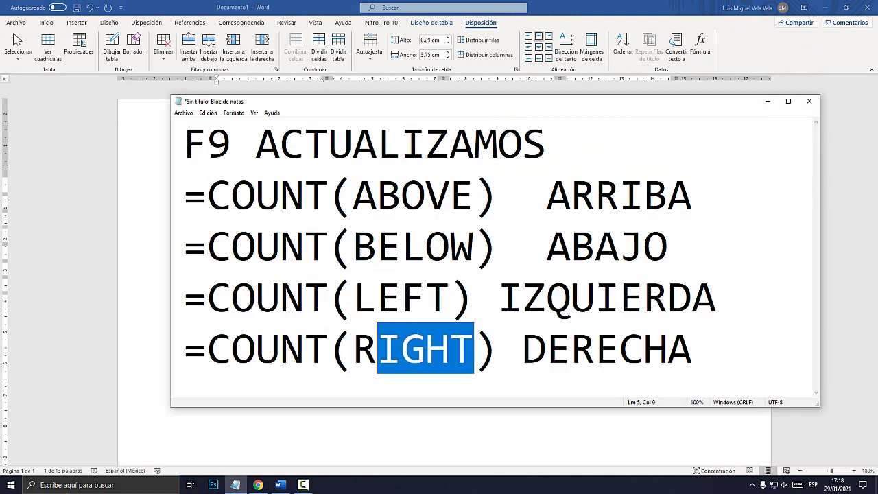
key("alt+Tab")
left_click_drag(386, 236, 607, 251)
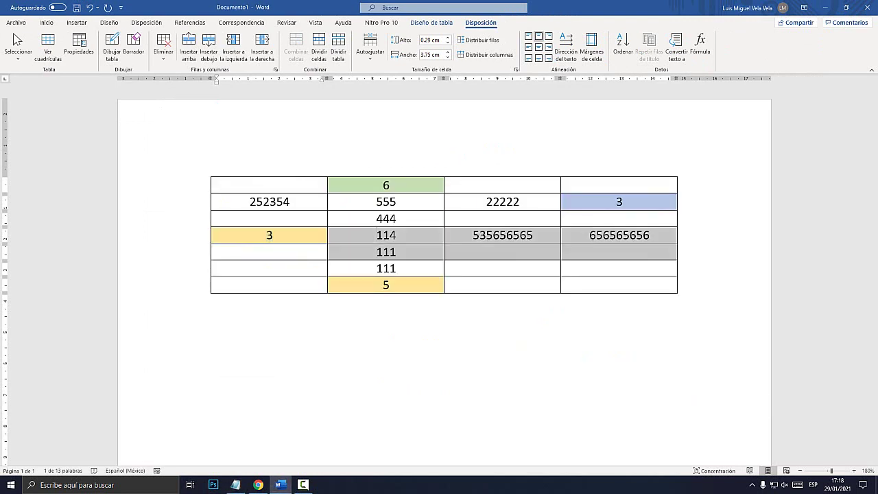
Step: Review the LEFT, BELOW and ABOVE counts against the filled cells of the second row and second column
left_click_drag(625, 202, 612, 203)
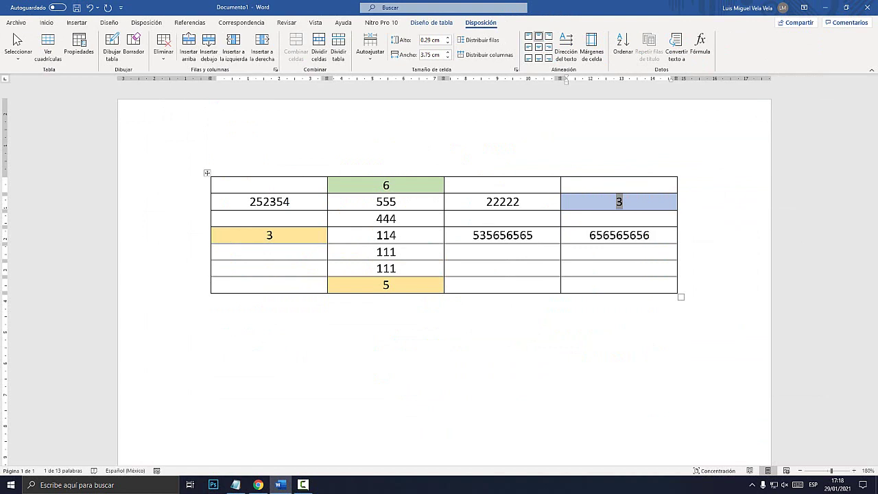
left_click_drag(619, 202, 214, 202)
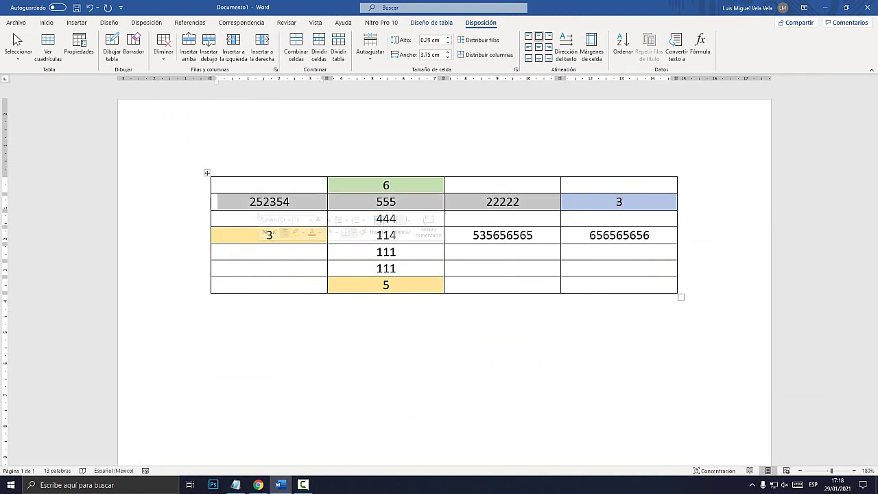
left_click(392, 185)
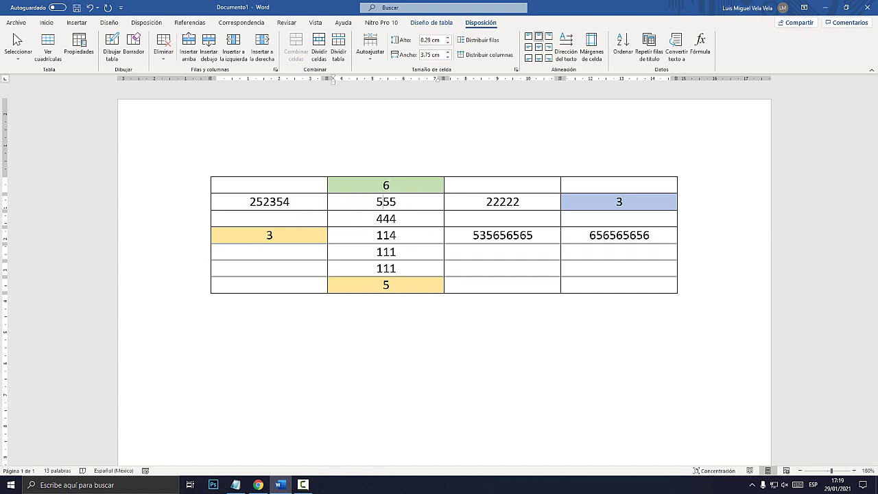
left_click_drag(381, 202, 386, 285)
double_click(386, 285)
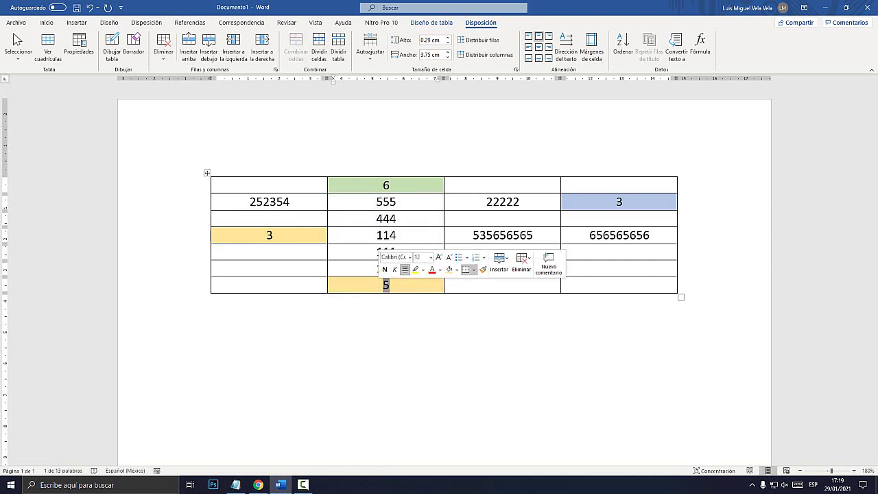
left_click(377, 234)
left_click_drag(395, 268, 386, 202)
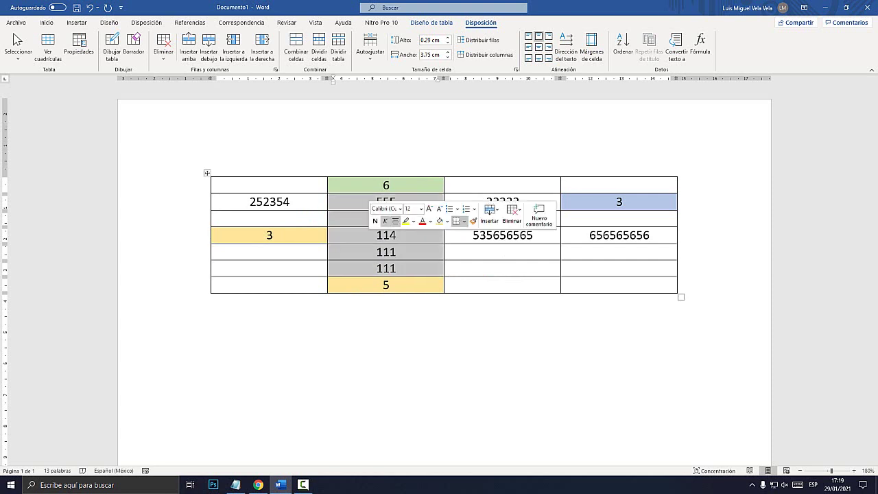